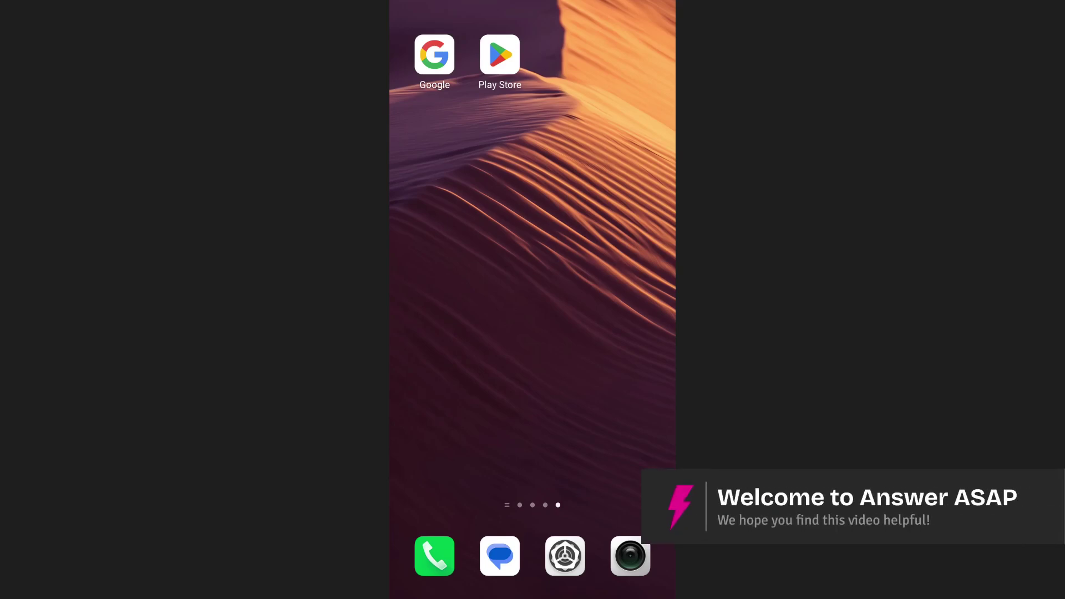
Step: Launch Android Settings from the Settings icon in the home screen dock
{"action": "left_click", "coordinate": [565, 556]}
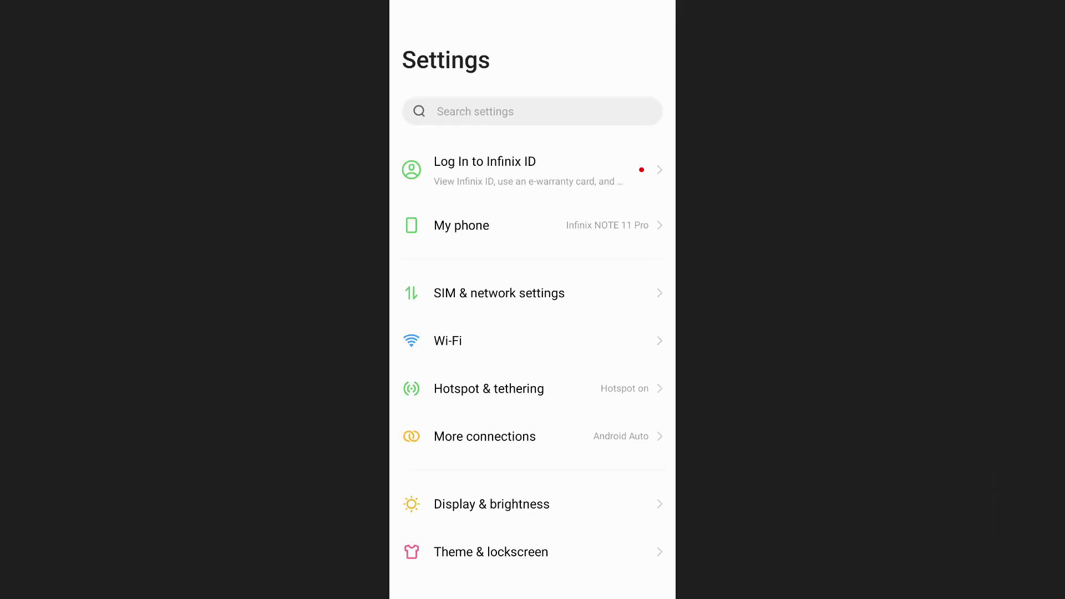
Step: Search settings for 'apps' and go through App management to the full installed app list
{"action": "left_click", "coordinate": [533, 111]}
{"action": "type", "text": "apps"}
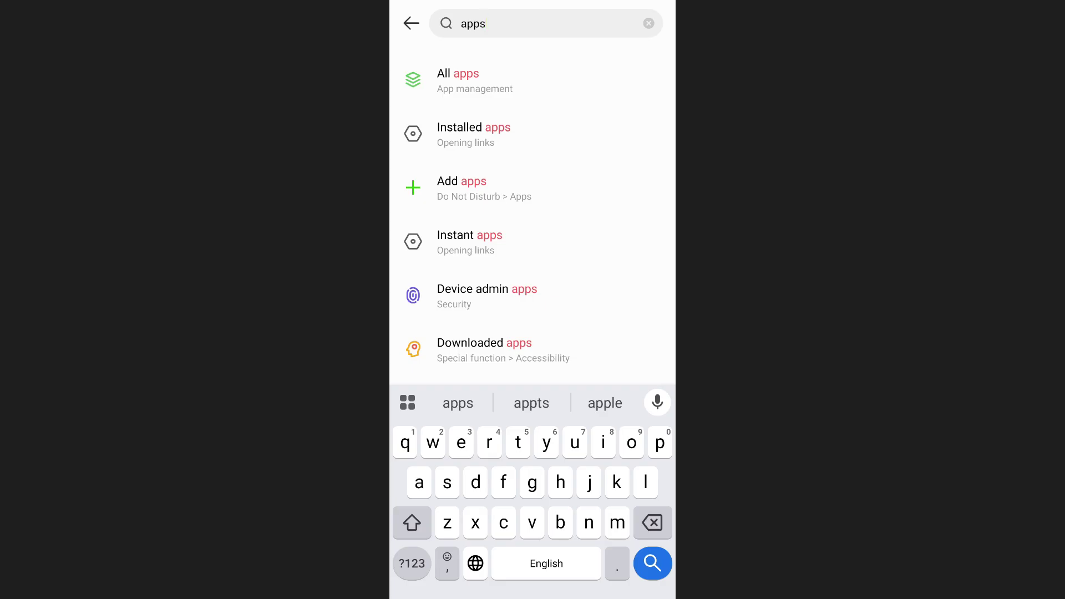
{"action": "left_click", "coordinate": [657, 80]}
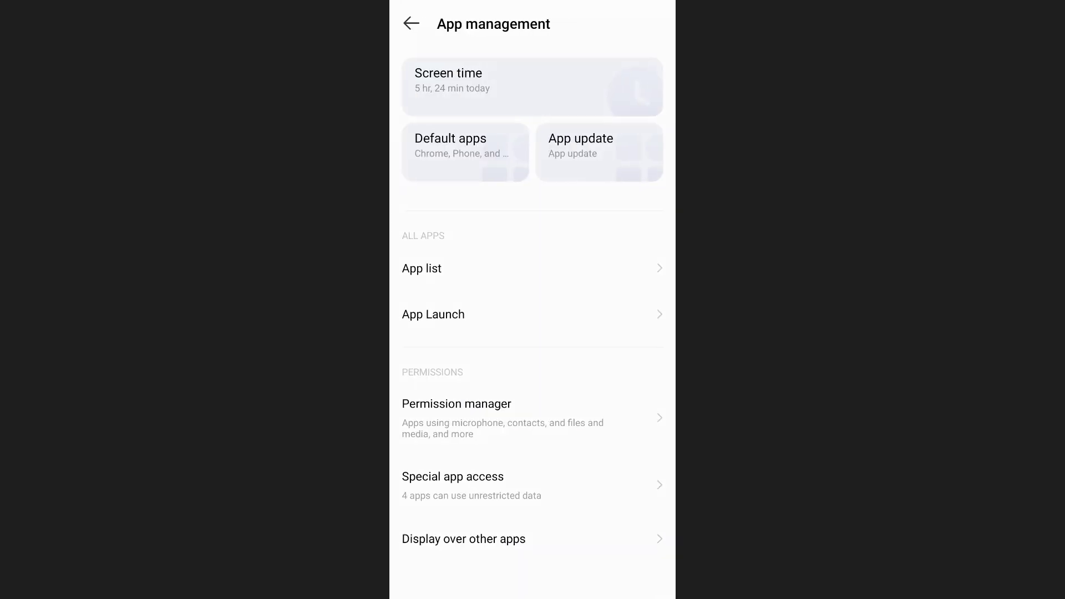
{"action": "left_click", "coordinate": [565, 267]}
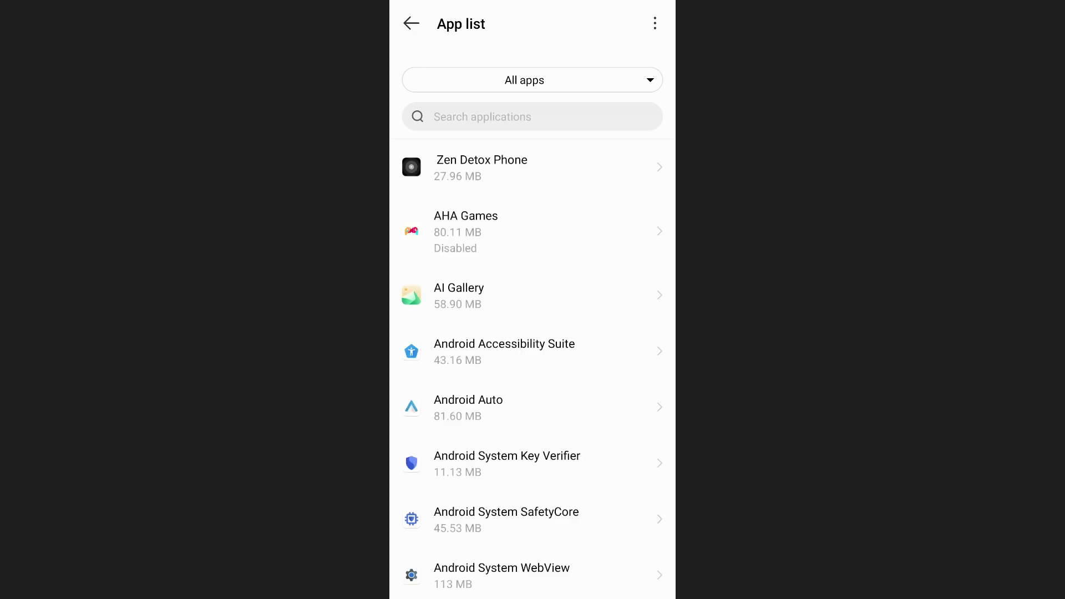
Step: Search the app list for 'google' and open the Google app's info page
{"action": "left_click", "coordinate": [616, 126]}
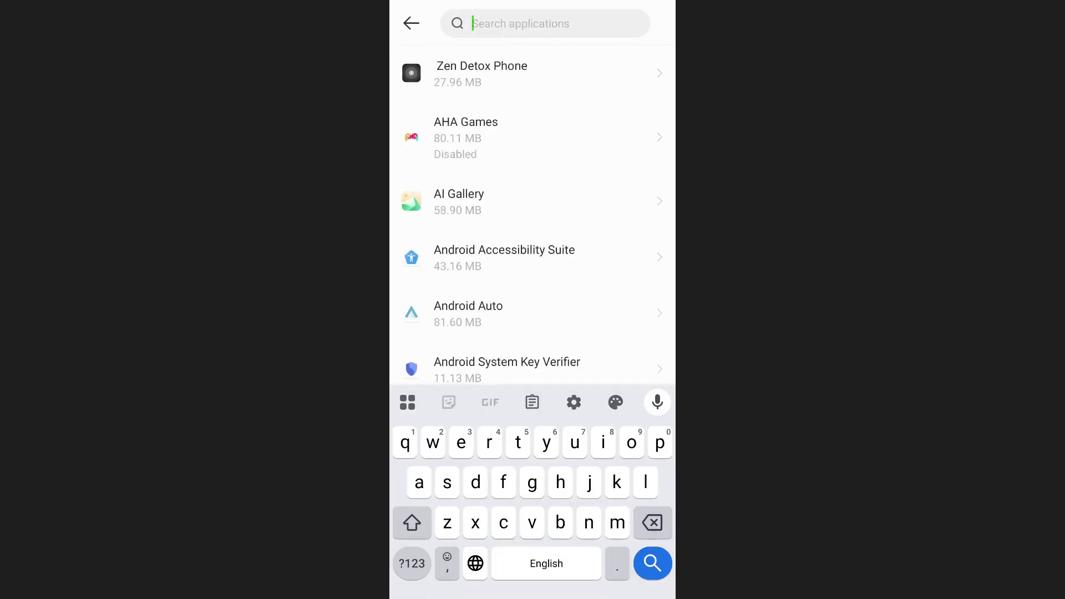
{"action": "type", "text": "go"}
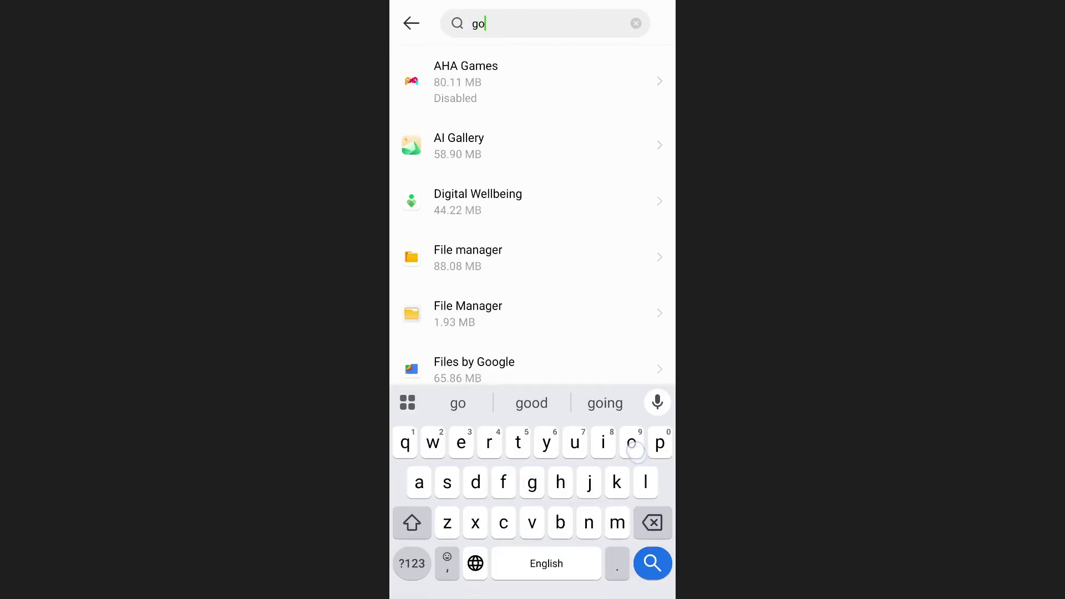
{"action": "type", "text": "ogle"}
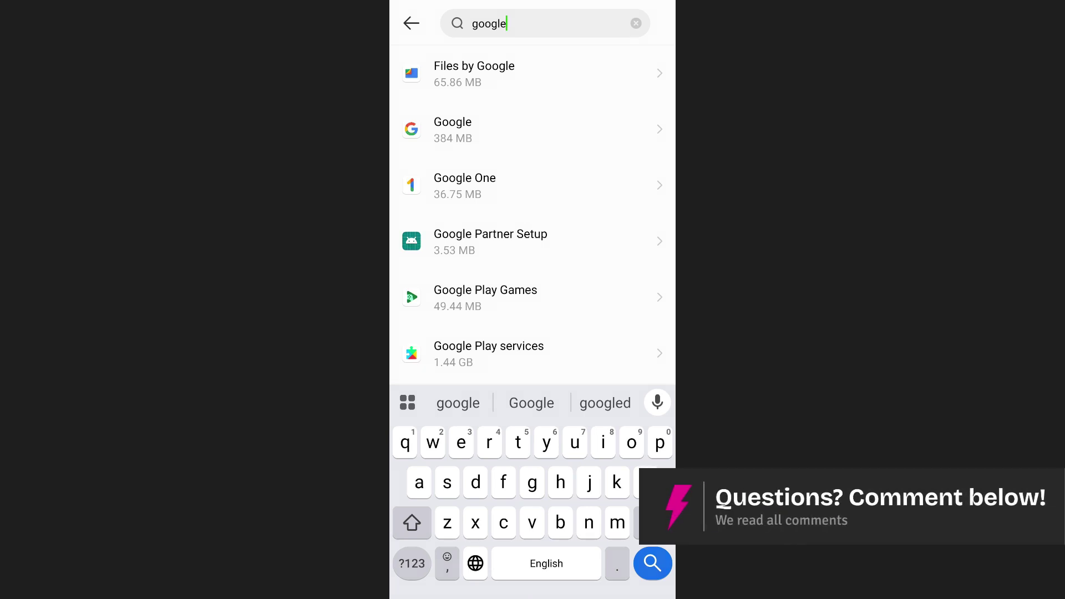
{"action": "left_click", "coordinate": [638, 137]}
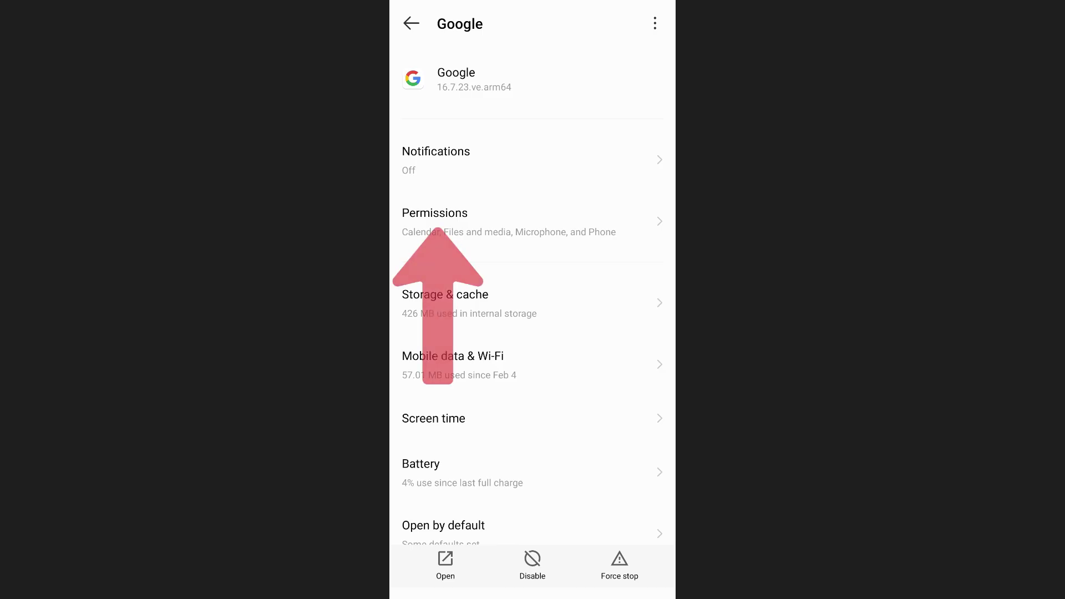
Step: Set the Google app's Files and media permission to Don't allow
{"action": "left_click", "coordinate": [435, 221]}
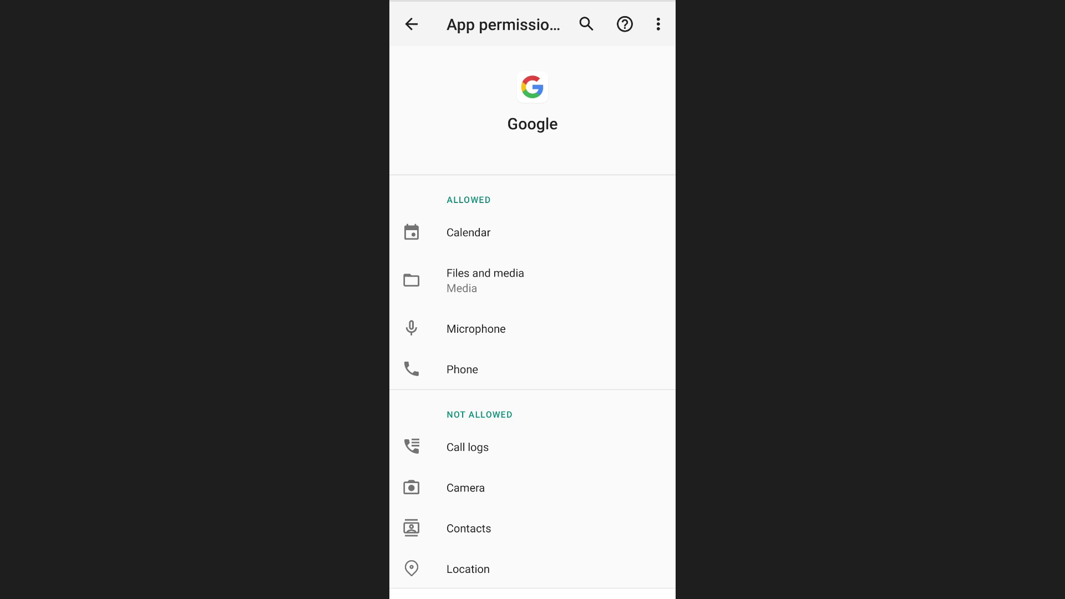
{"action": "left_click", "coordinate": [588, 291]}
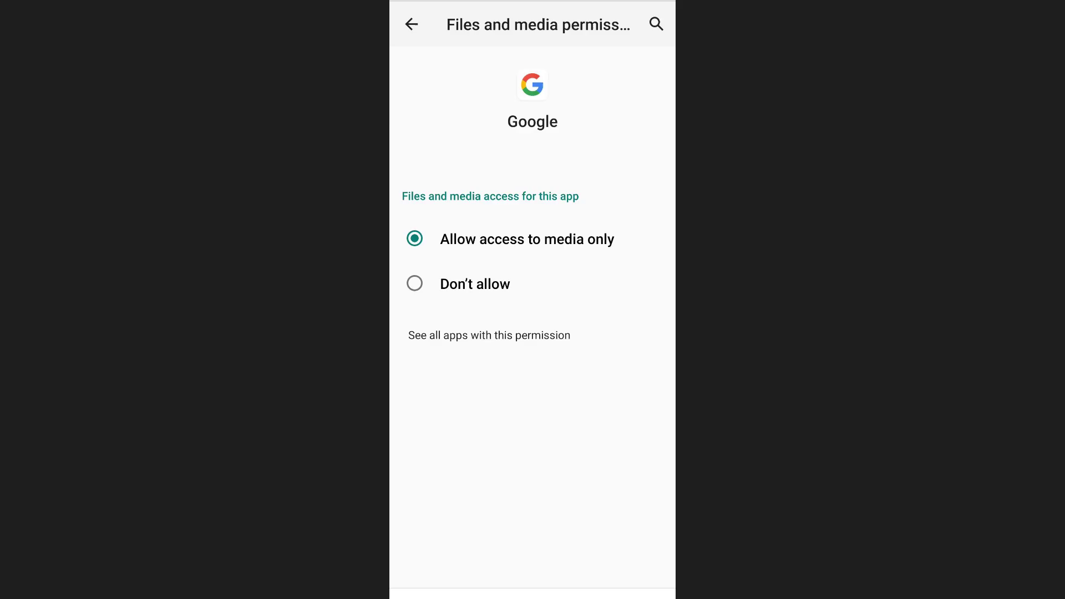
{"action": "left_click", "coordinate": [415, 284]}
{"action": "key", "text": "Escape"}
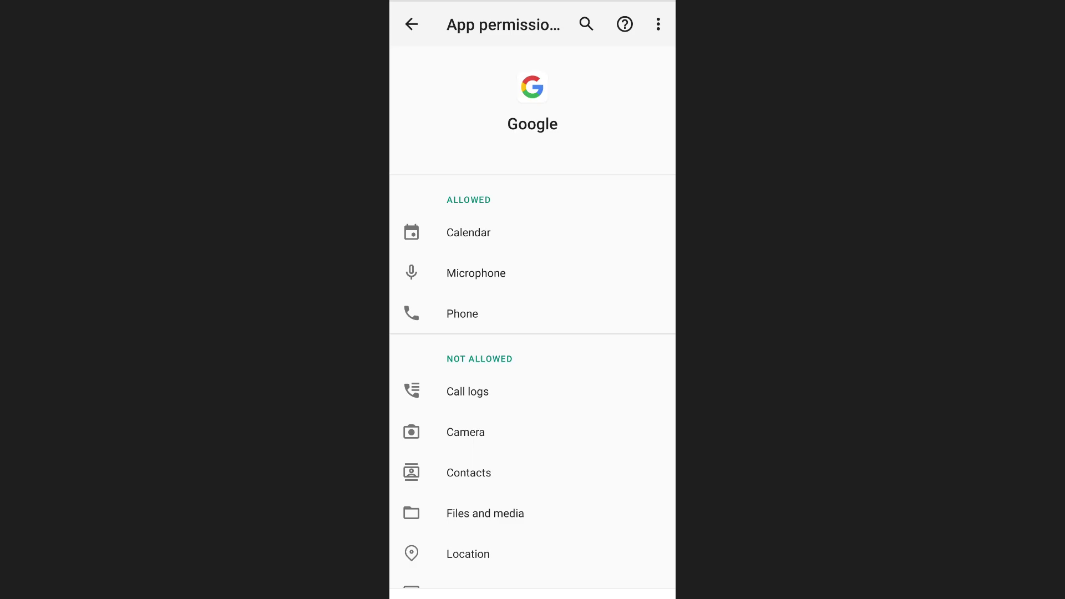
Step: Set the Google app's Camera permission to Allow only while using the app
{"action": "left_click", "coordinate": [520, 433]}
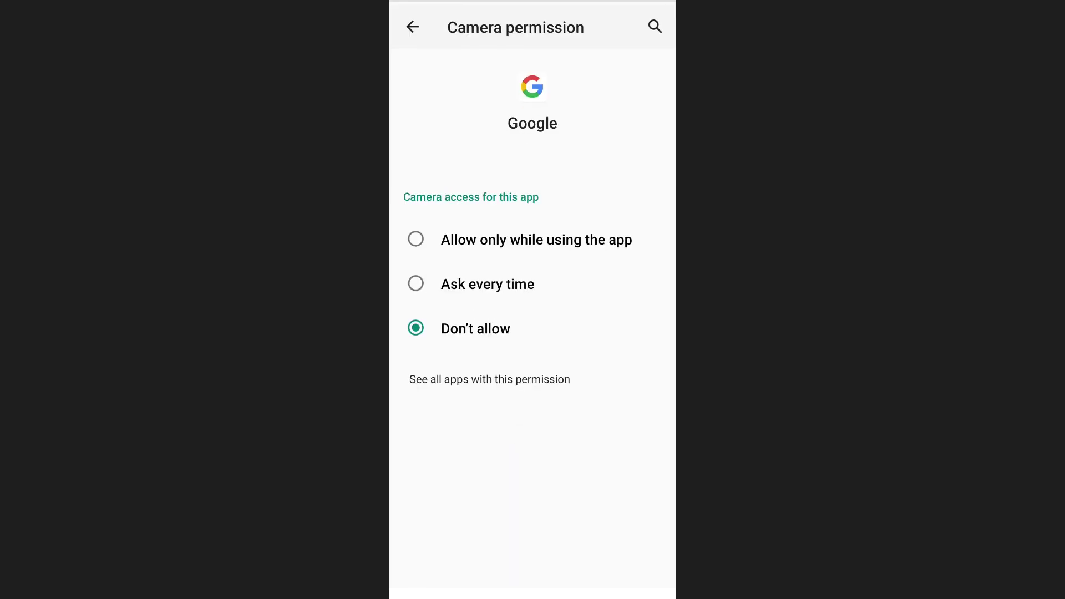
{"action": "left_click", "coordinate": [608, 243]}
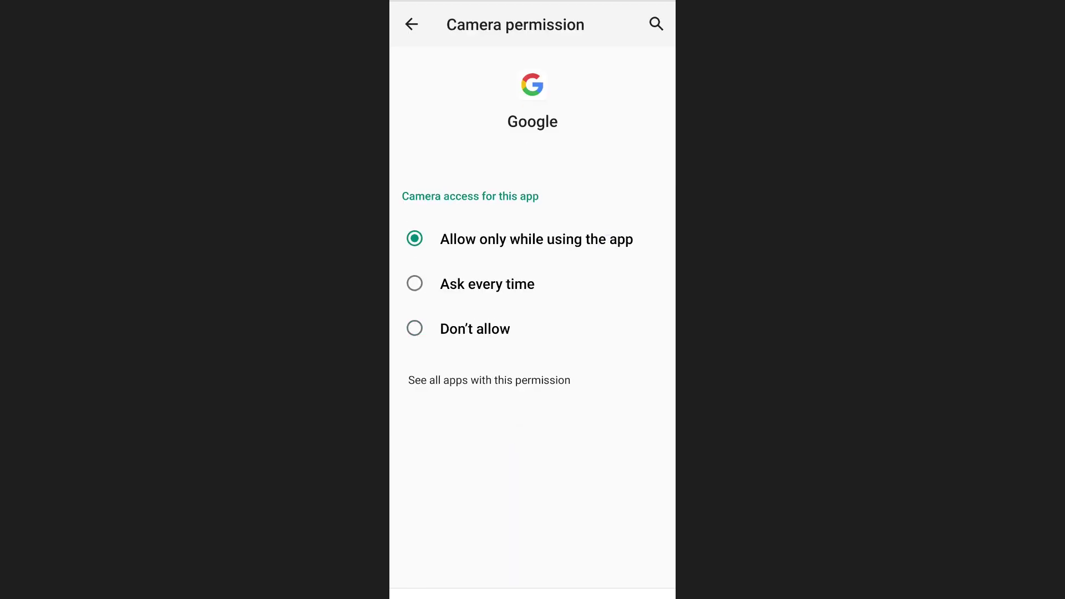
{"action": "left_click", "coordinate": [604, 594]}
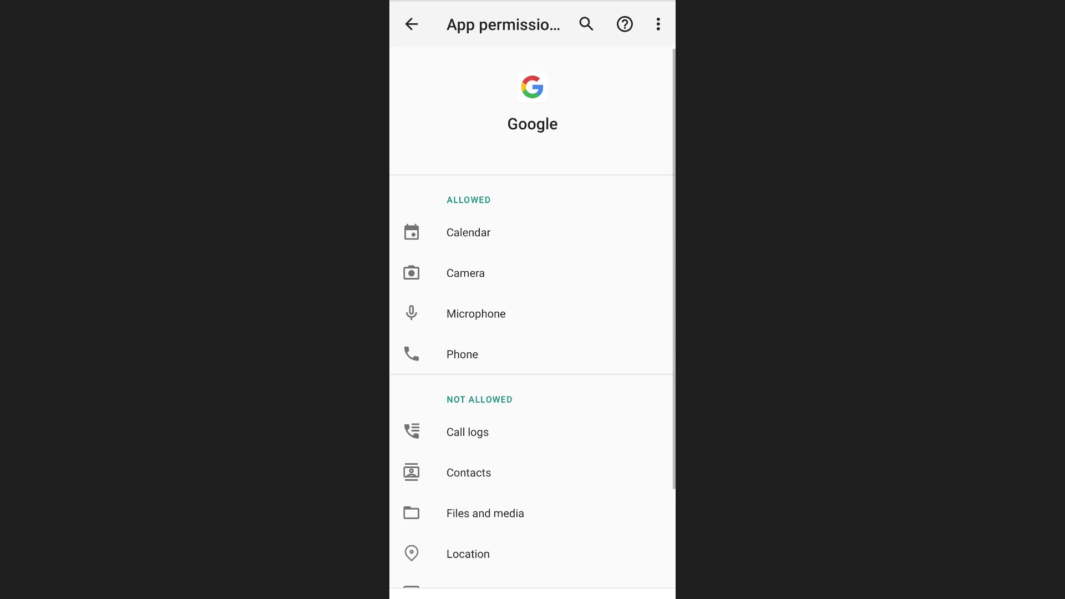
Step: Return to the Google app info page, now listing Calendar, Camera, Microphone and Phone permissions
{"action": "left_click", "coordinate": [605, 593]}
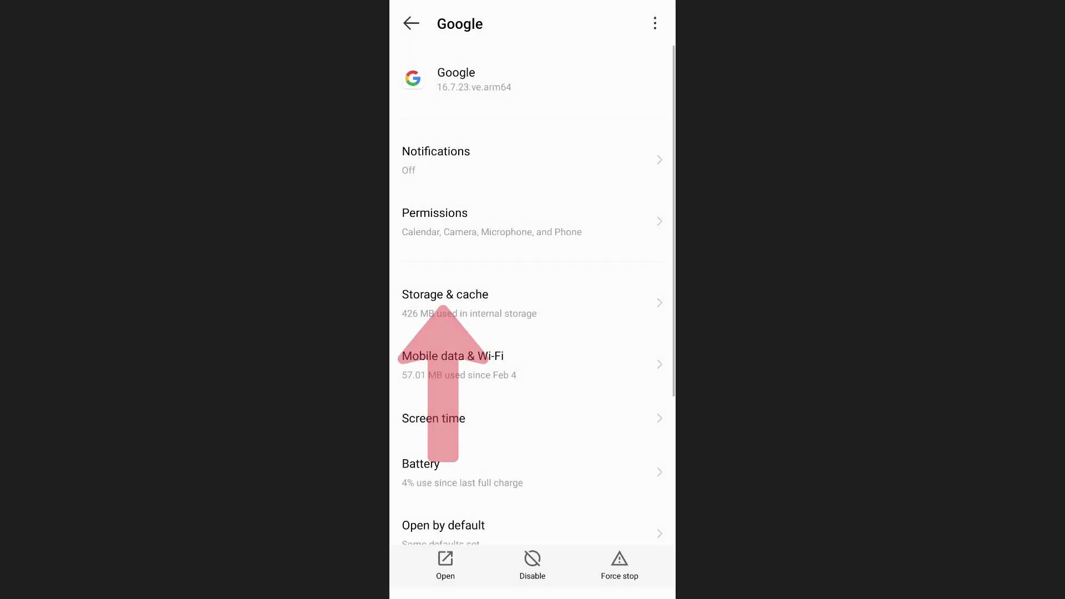